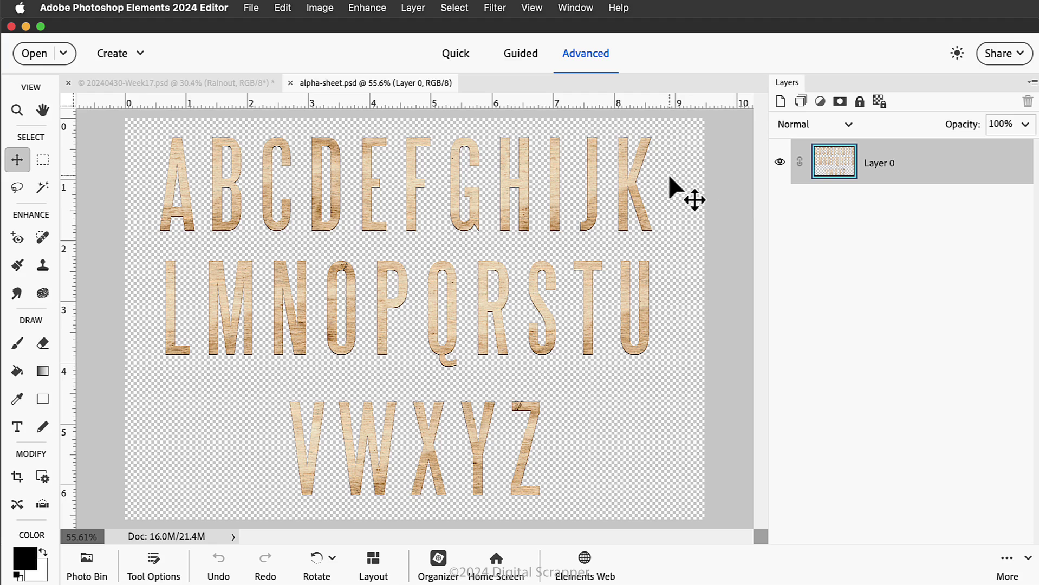
- Choose the Lasso tool and confirm its options: 0 px feather, anti-aliasing on
left_click(18, 190)
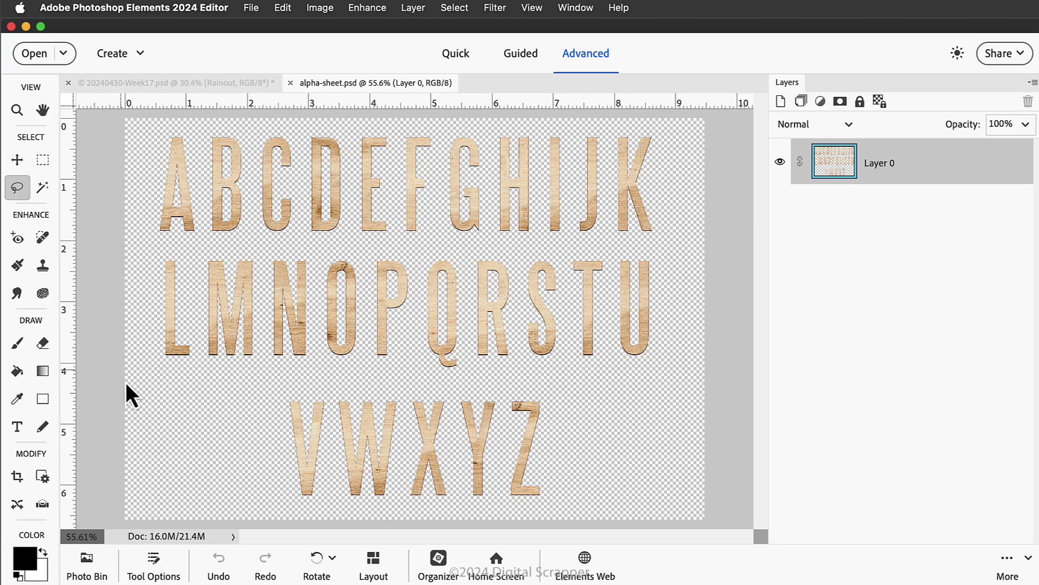
left_click(153, 569)
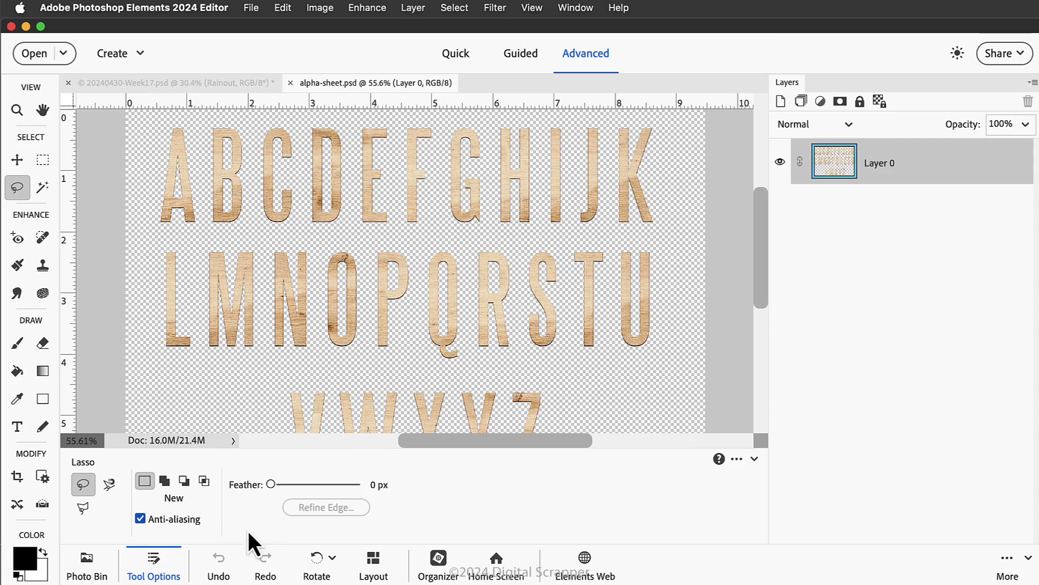
left_click(154, 569)
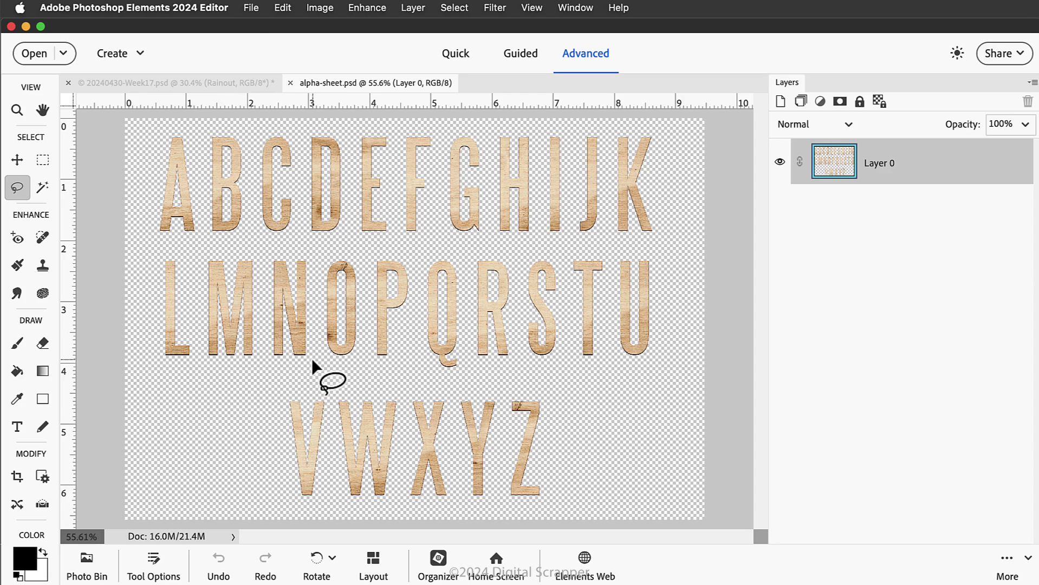
- Lasso the wooden letter N on alpha-sheet.psd and copy it
mouse_move(313, 360)
left_mouse_down()
mouse_move(313, 265)
mouse_move(304, 251)
mouse_move(274, 248)
mouse_move(263, 353)
mouse_move(293, 367)
mouse_move(315, 357)
left_mouse_up()
key("super+c")
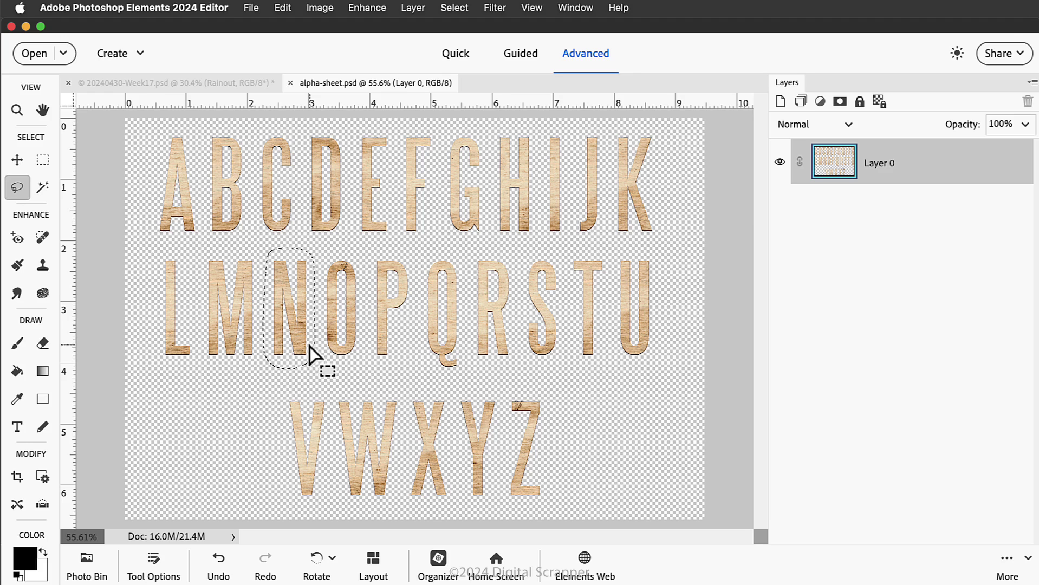
- Paste the N into 20240430-Week17.psd as Layer 29
left_click(178, 84)
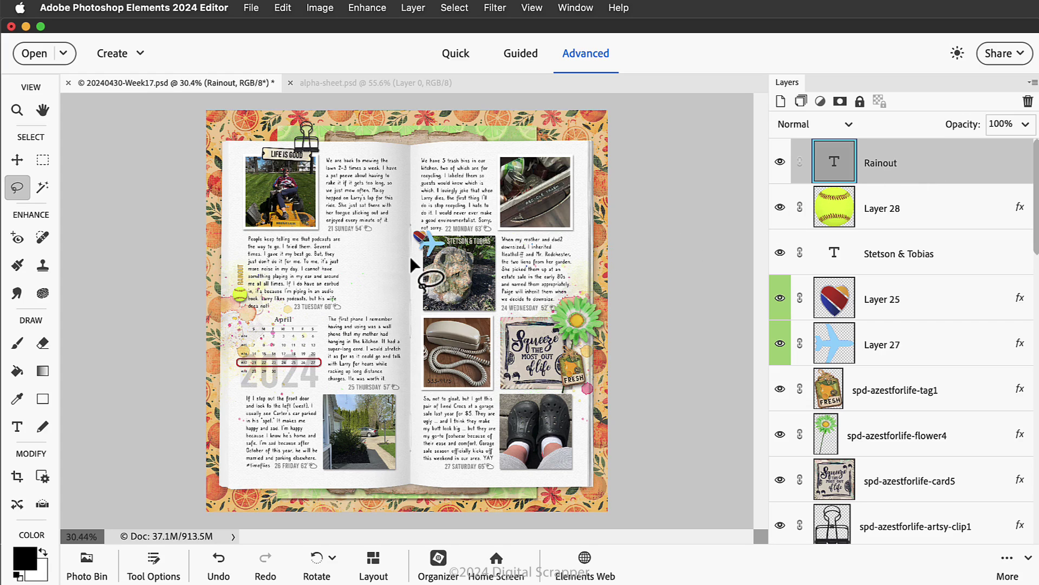
key("super+v")
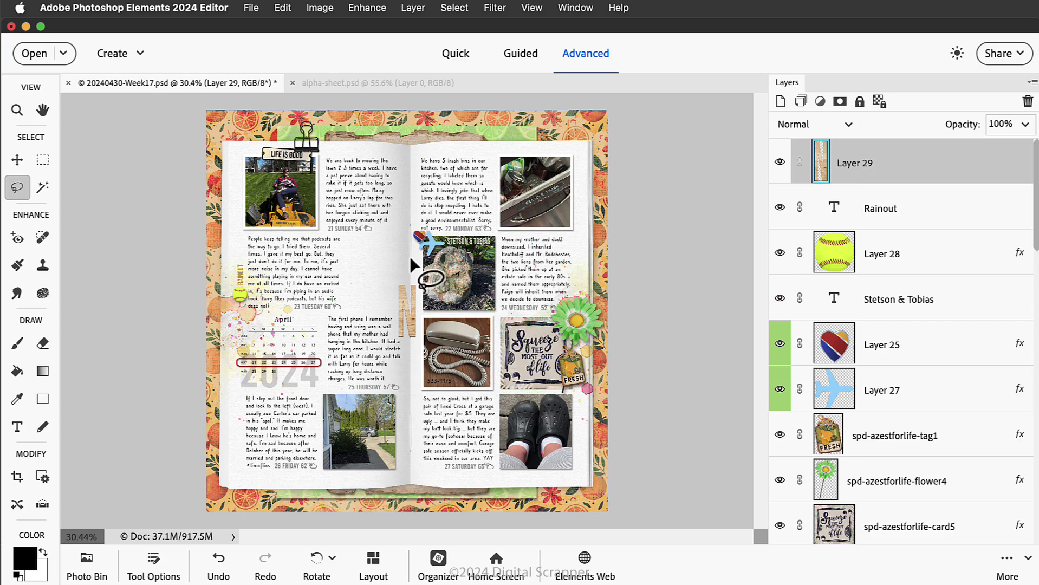
- Move the N up and left onto the left page, between the journaling blocks
left_click(18, 160)
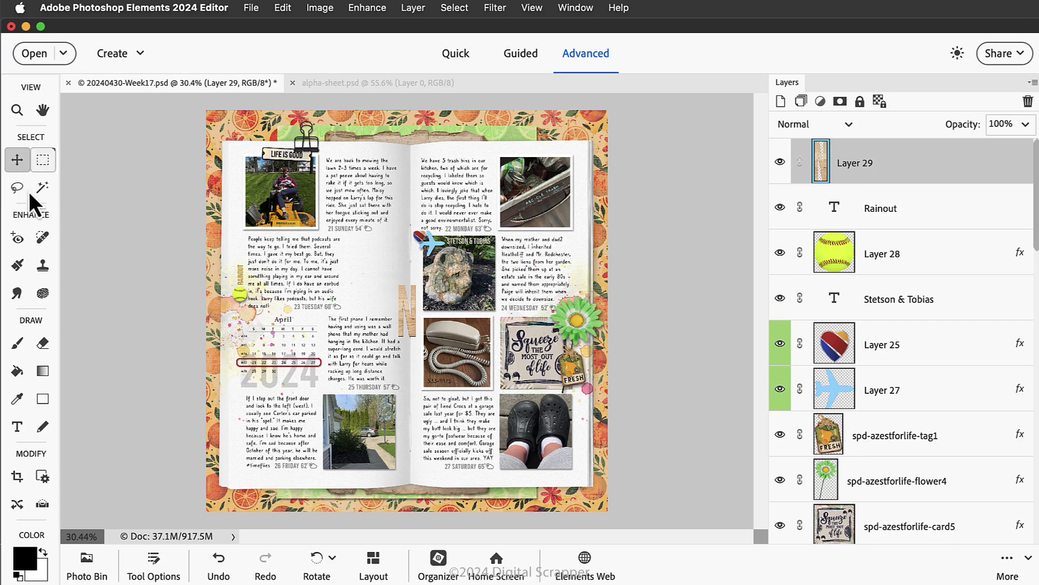
left_click(147, 561)
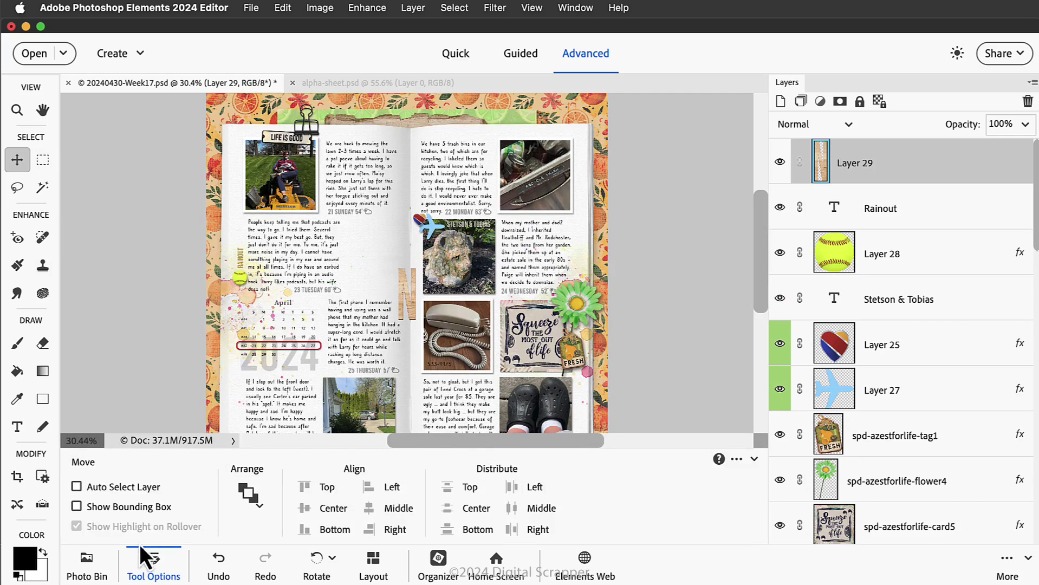
left_click(157, 576)
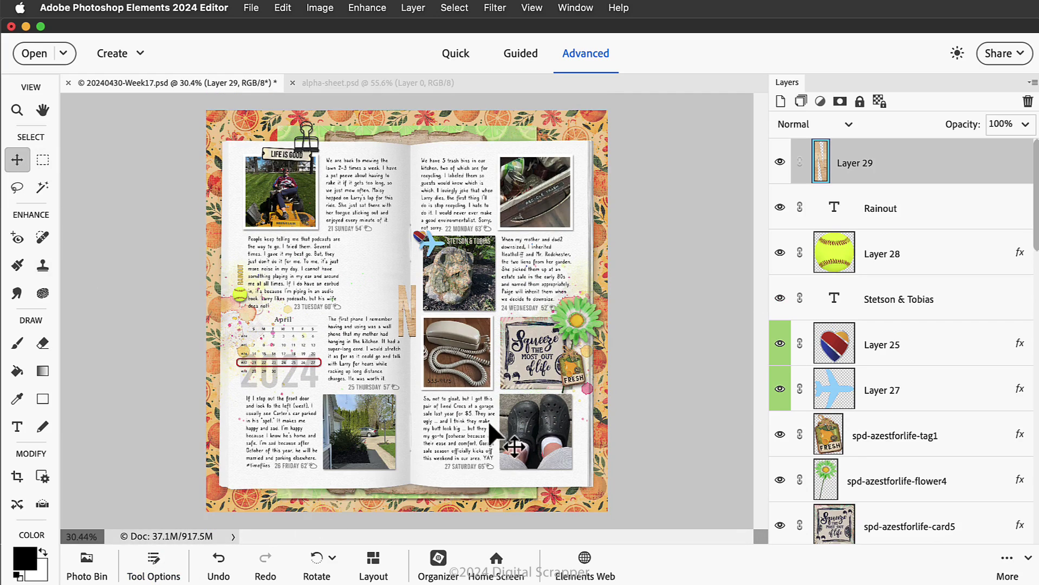
left_click_drag(485, 422, 439, 373)
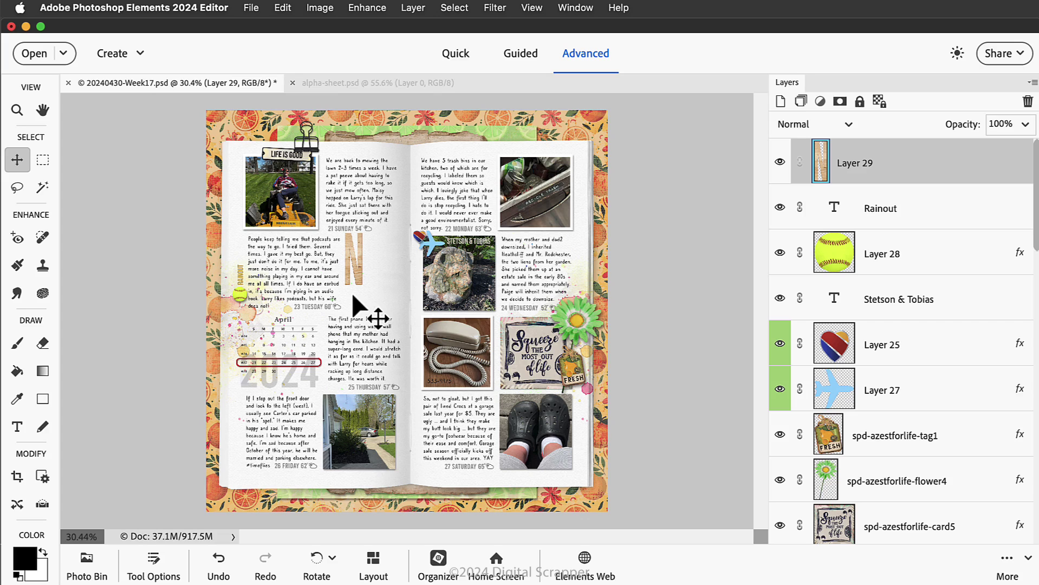
- Lasso the letter O on alpha-sheet.psd, then return to the Week17 layout
left_click(330, 85)
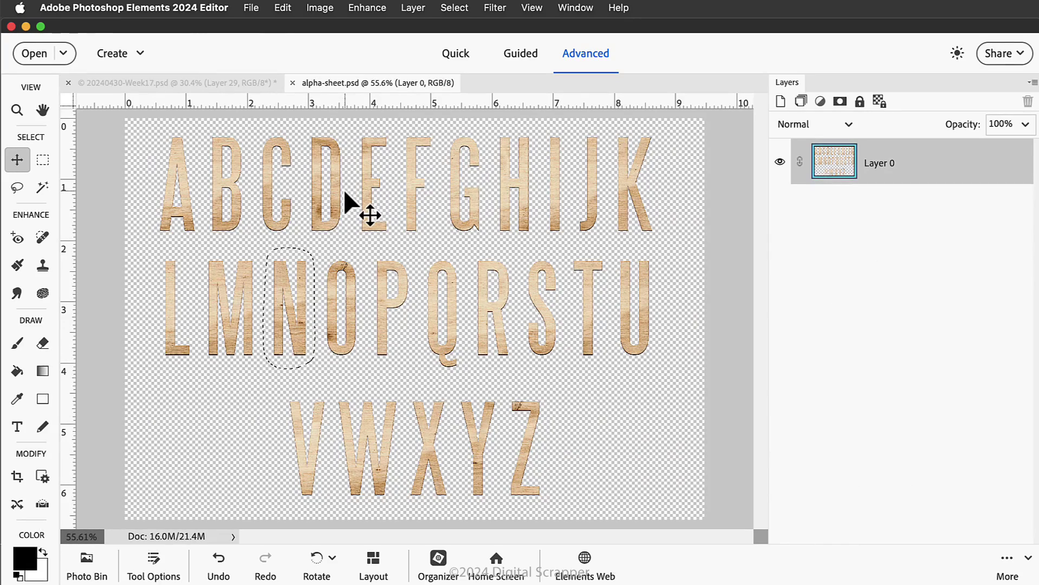
left_click(17, 188)
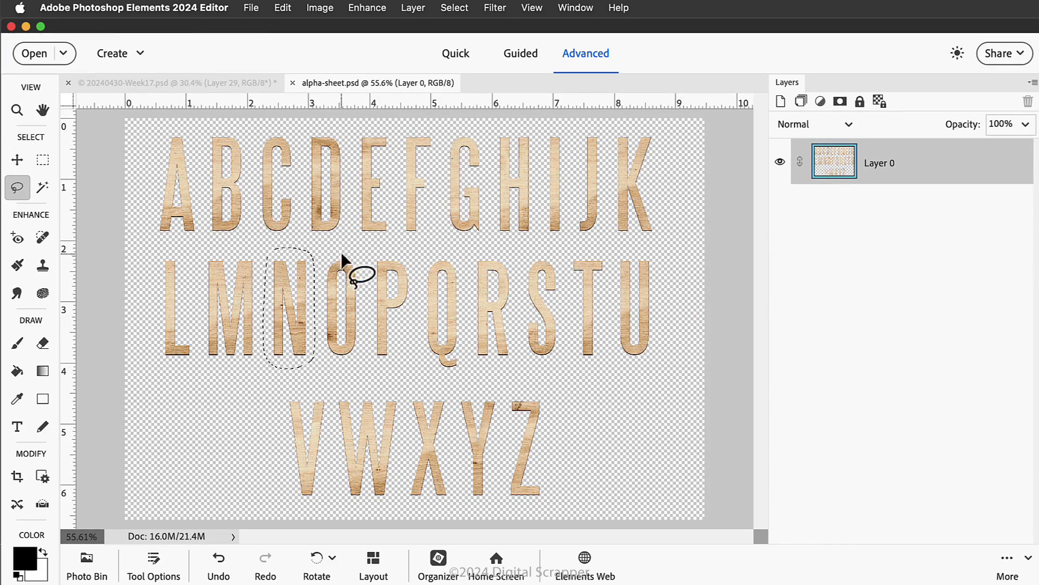
mouse_move(343, 248)
left_mouse_down()
mouse_move(311, 270)
mouse_move(308, 326)
mouse_move(315, 356)
mouse_move(354, 360)
mouse_move(369, 321)
mouse_move(365, 264)
mouse_move(344, 247)
left_mouse_up()
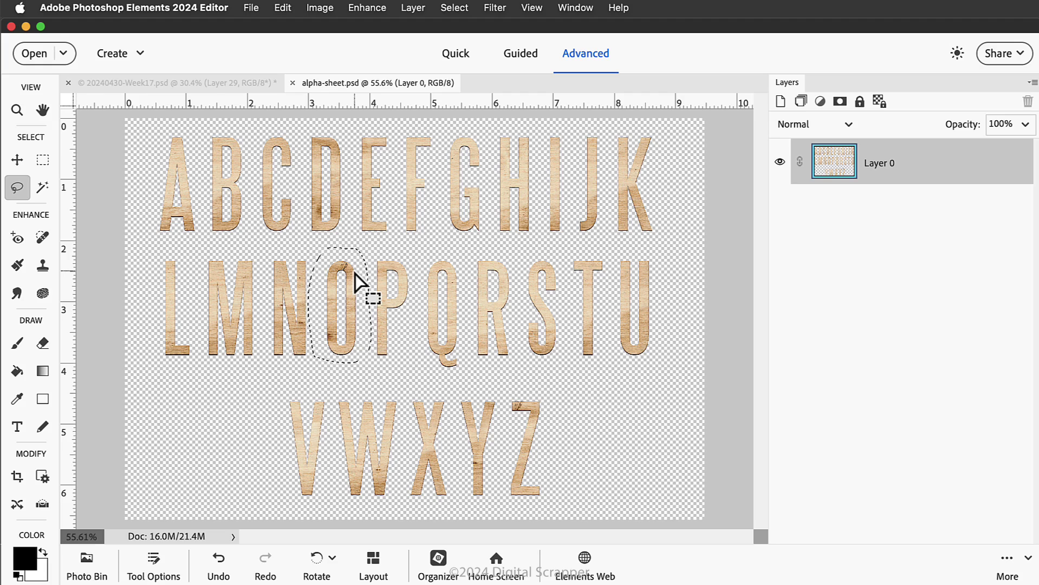
left_click(229, 84)
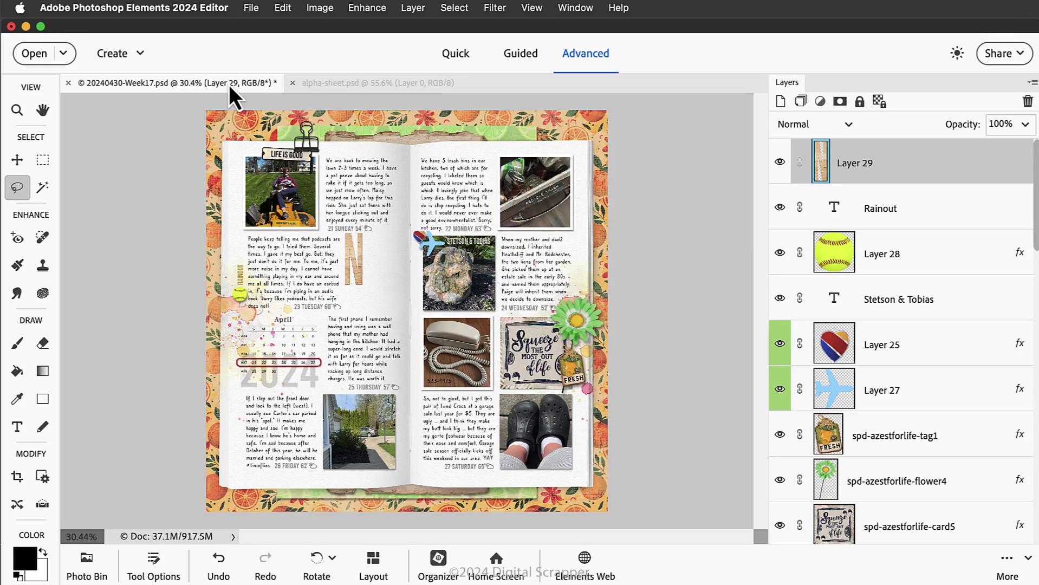
- Paste the O as Layer 30 and drag it up and left beside the N
key("super+v")
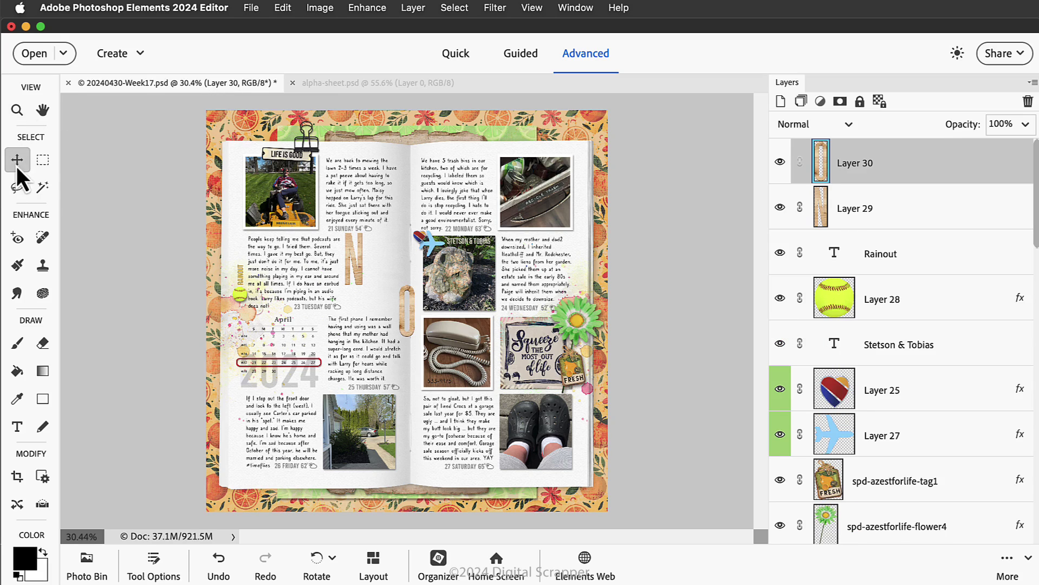
left_click_drag(430, 379, 399, 333)
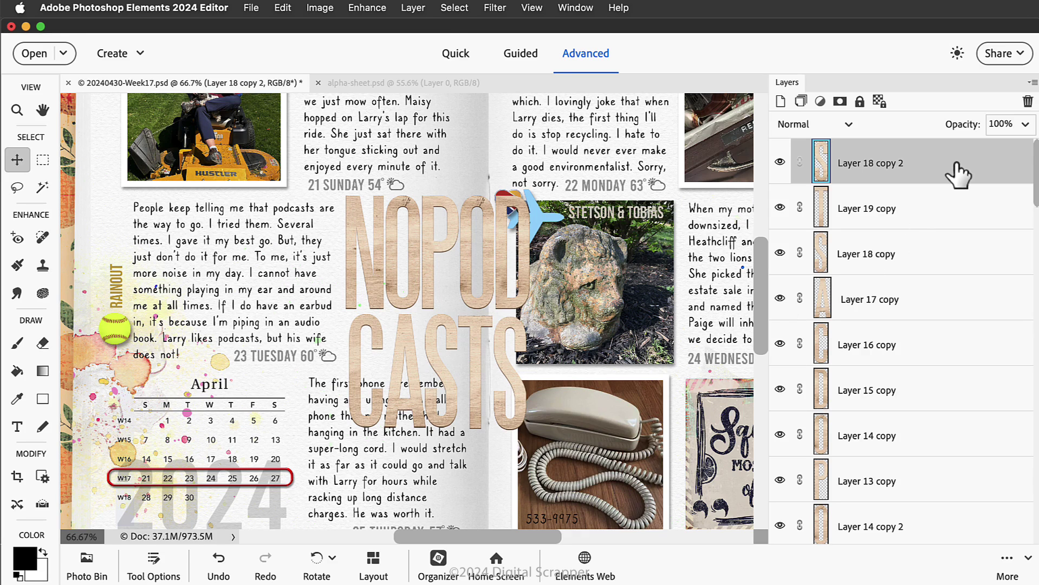
- Select the letter layers from Layer 18 copy 2 down to Layer 20 copy
scroll(958, 175, "down", 3)
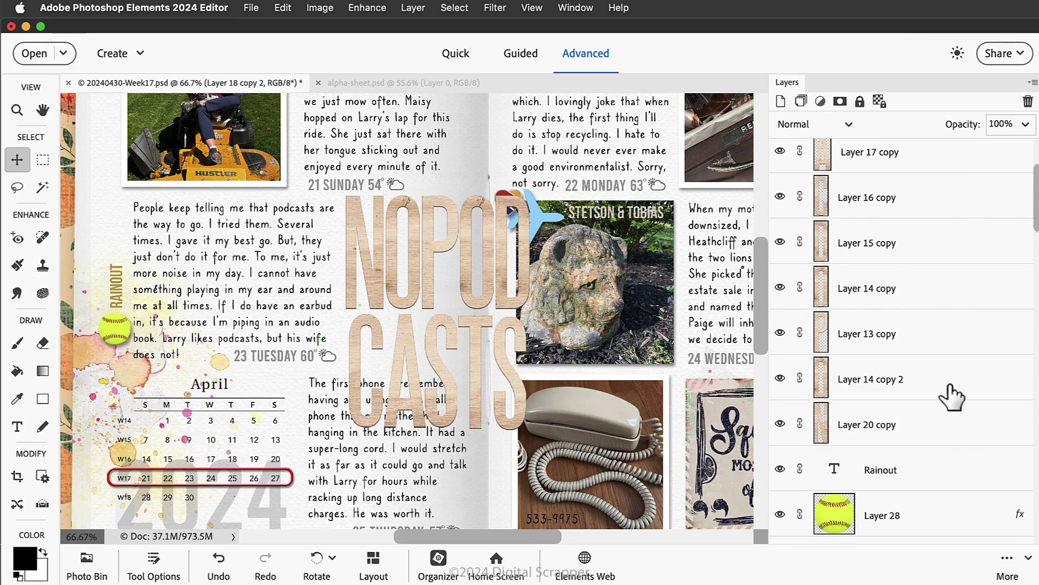
left_click(942, 436, "shift")
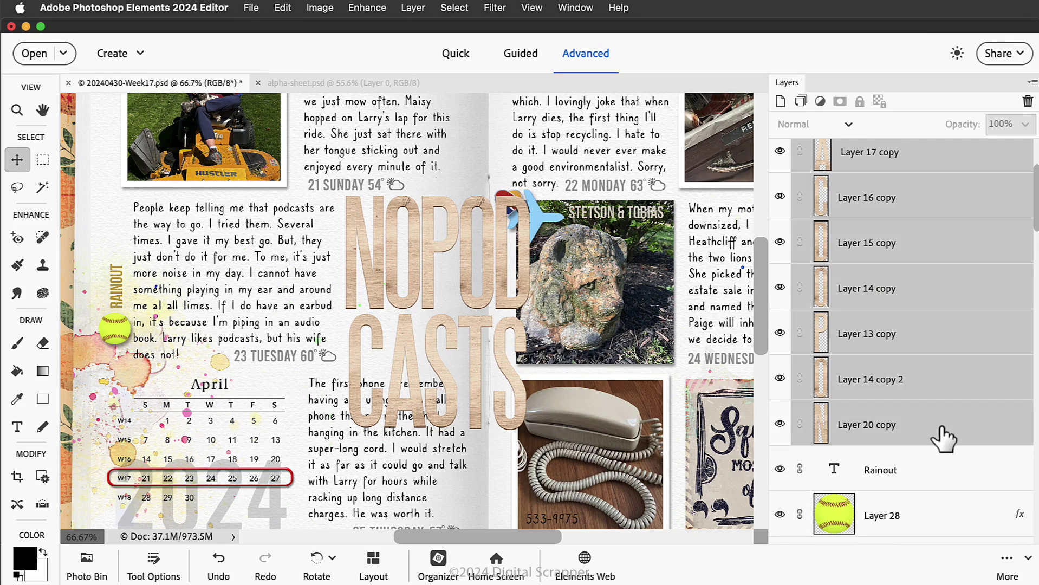
scroll(943, 436, "up", 3)
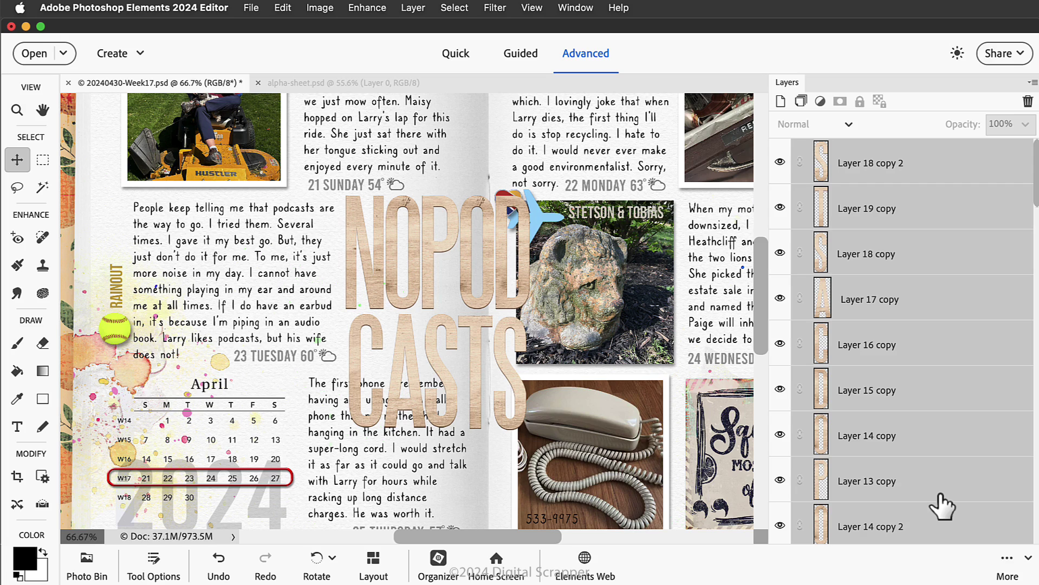
- Shrink the title to about 1.815 × 2.315 in and position it between text and photo
key("super+t")
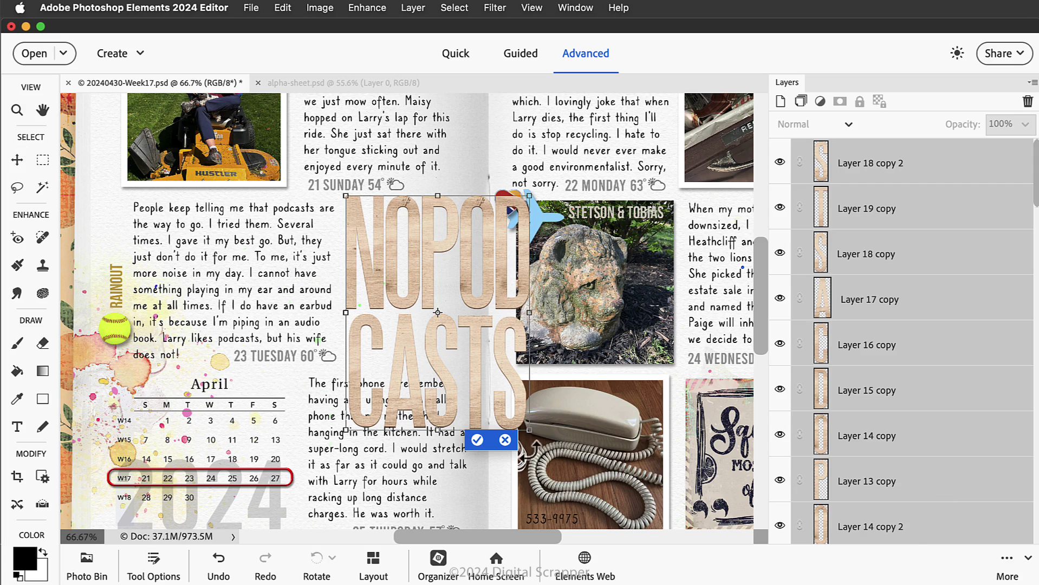
left_click_drag(528, 431, 477, 364)
left_click_drag(440, 262, 434, 266)
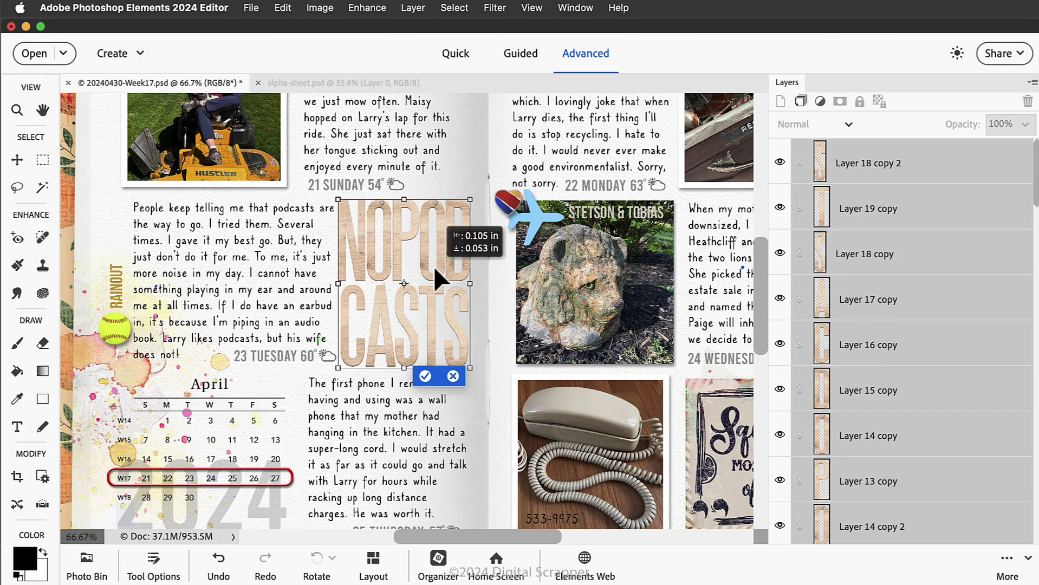
left_click_drag(434, 266, 433, 266)
key("Right")
key("Right")
key("Right")
key("Right")
key("Right")
key("Right")
key("Right")
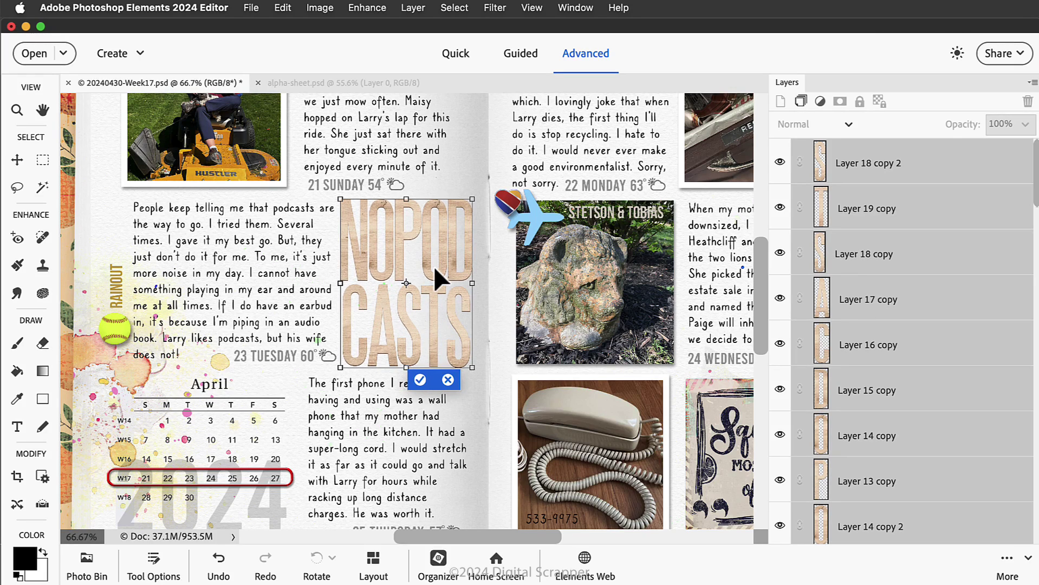